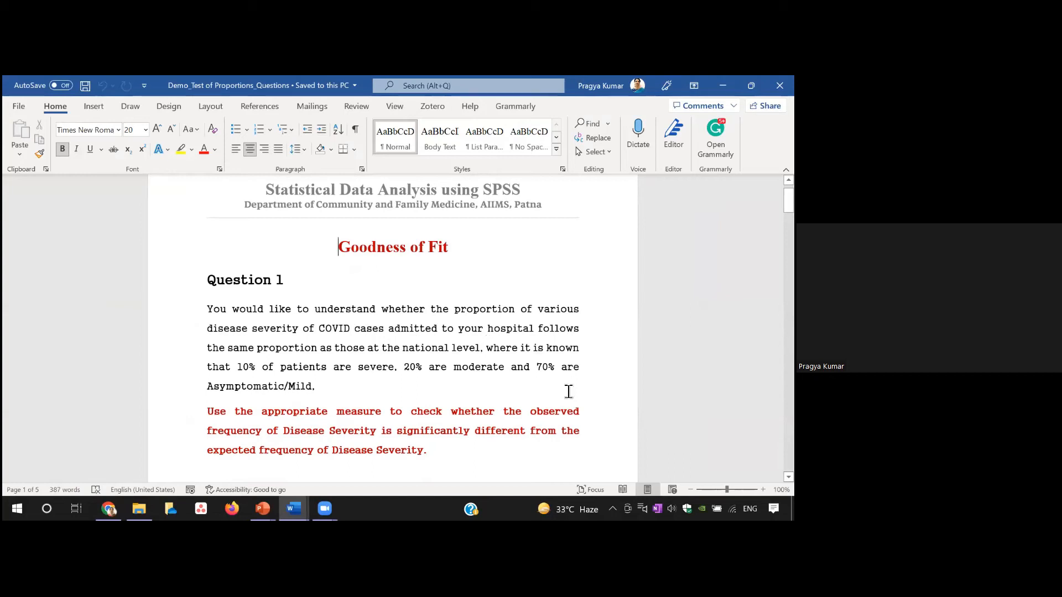
# Step: Review the goodness-of-fit questions, and open the Demo_Test of Proportion data file from the Day_2 folder in jamovi
pyautogui.scroll(-3, 390, 352)
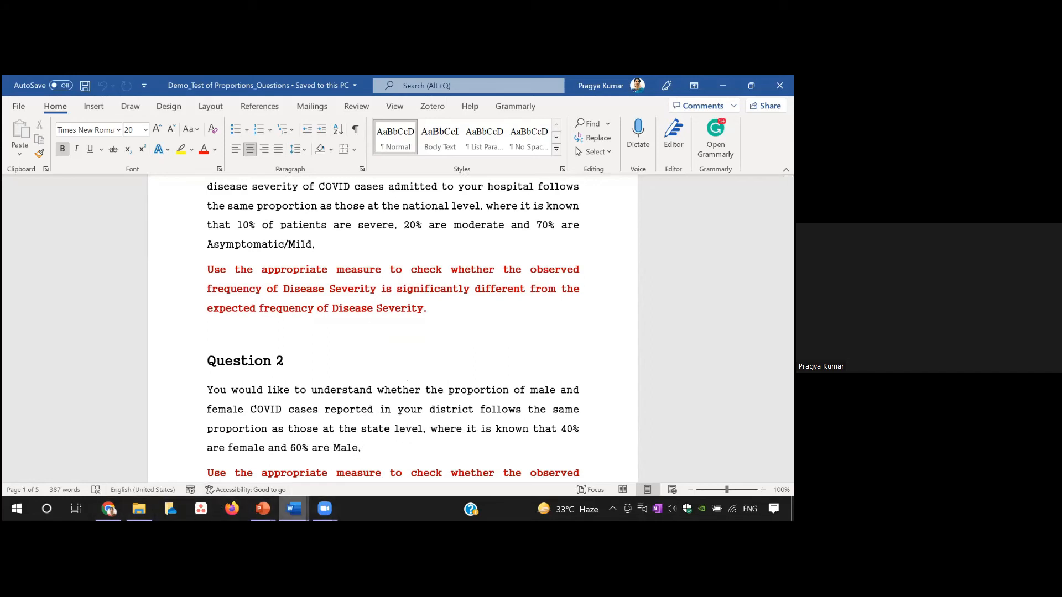
pyautogui.moveTo(139, 509)
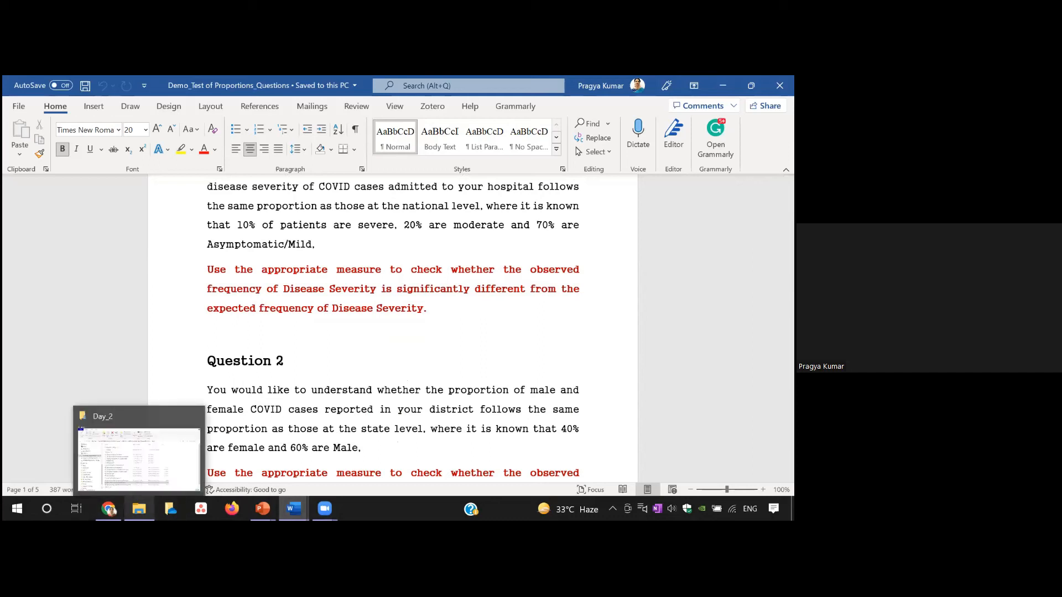
pyautogui.click(166, 480)
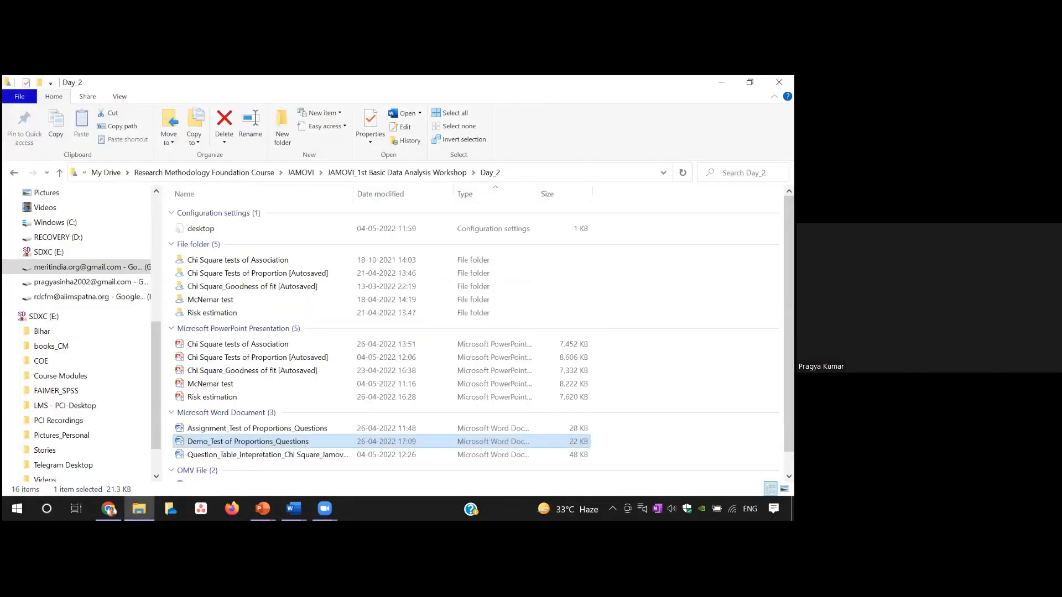
pyautogui.scroll(-1, 280, 397)
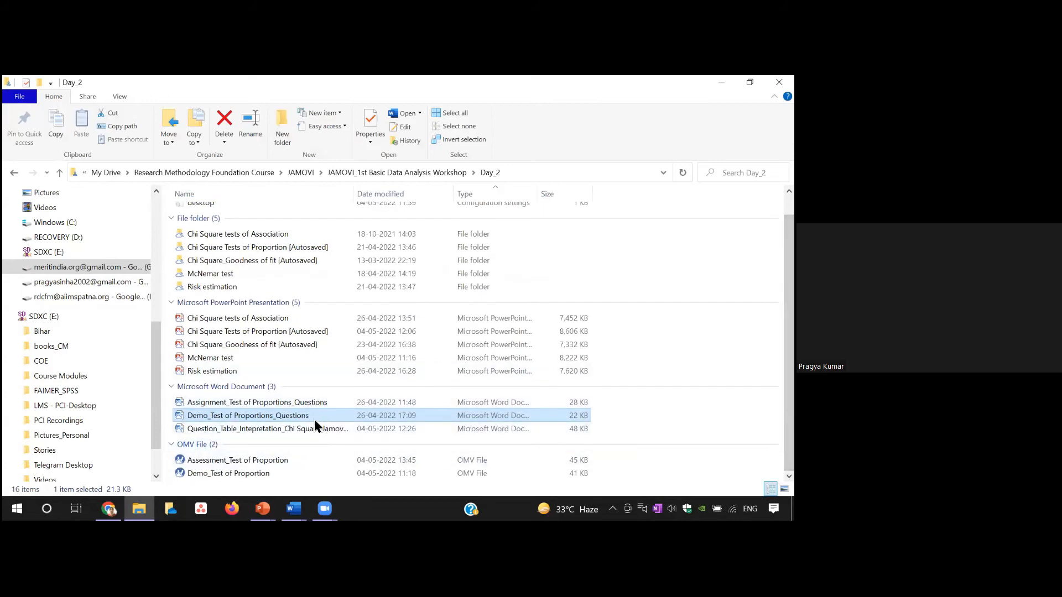
pyautogui.doubleClick(232, 474)
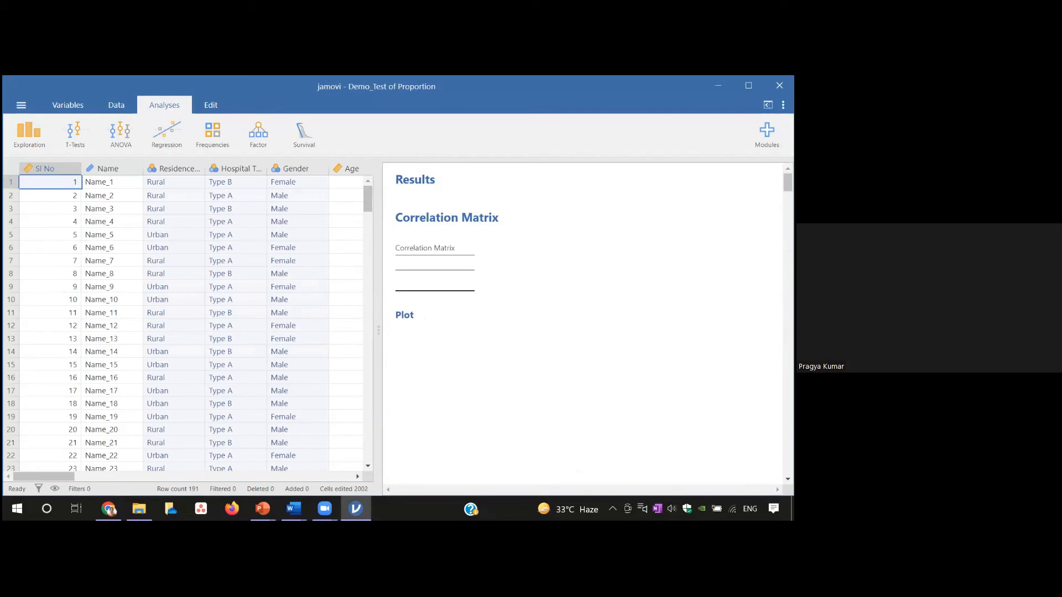
# Step: Create an N Outcomes proportion test (χ² goodness of fit) with Disease Severity_1_Recoded as the variable
pyautogui.click(214, 132)
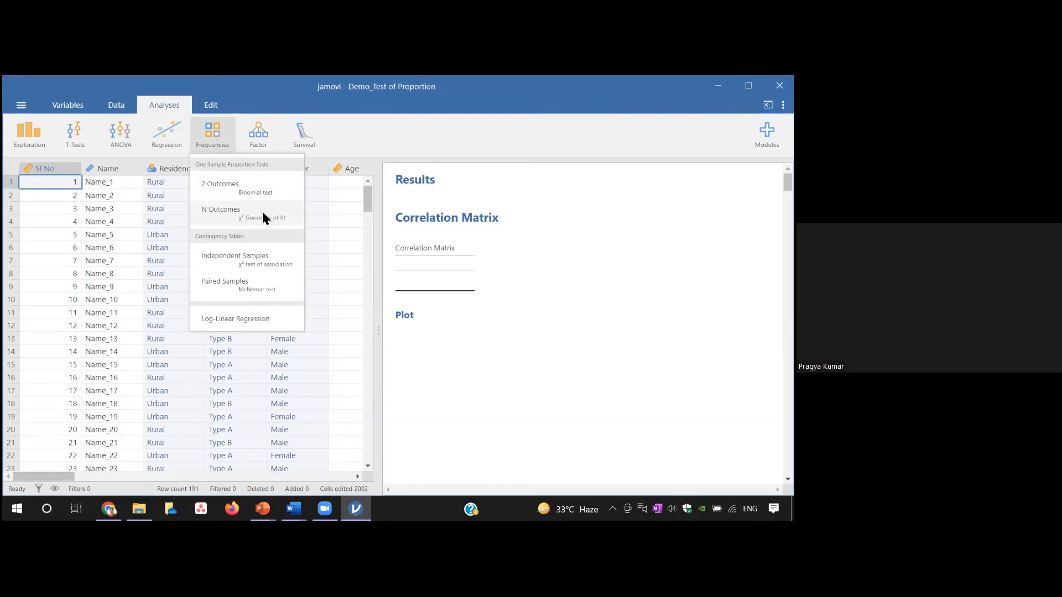
pyautogui.click(242, 219)
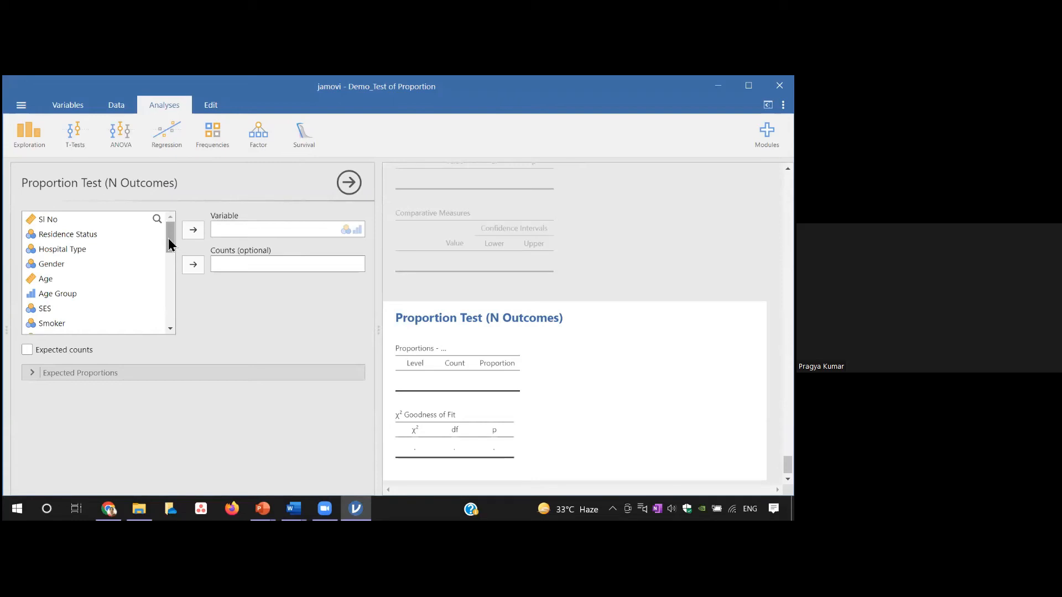
pyautogui.moveTo(168, 237); pyautogui.dragTo(175, 281)
pyautogui.click(117, 291)
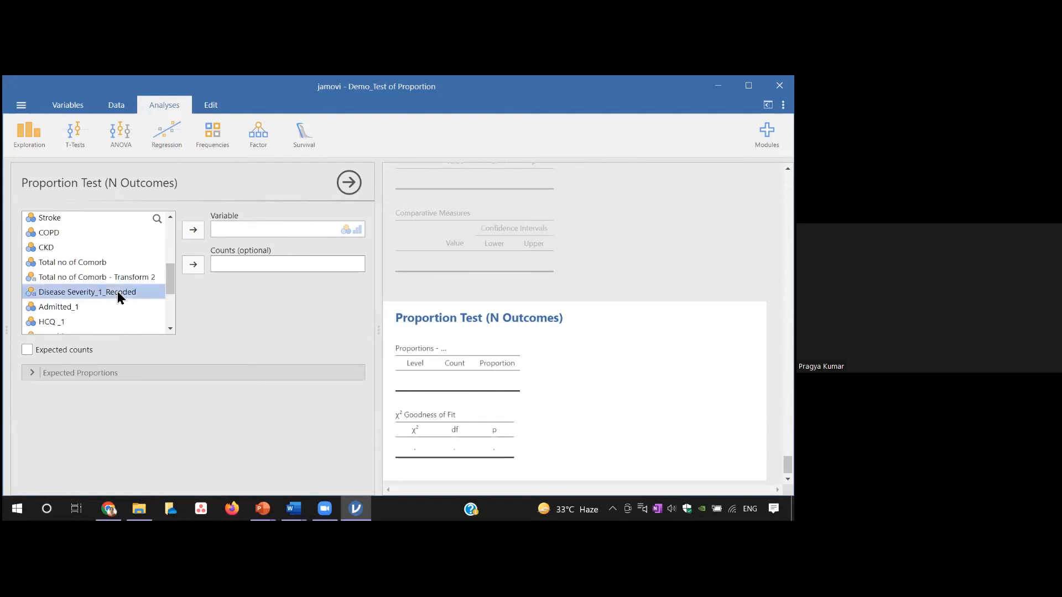
pyautogui.click(194, 230)
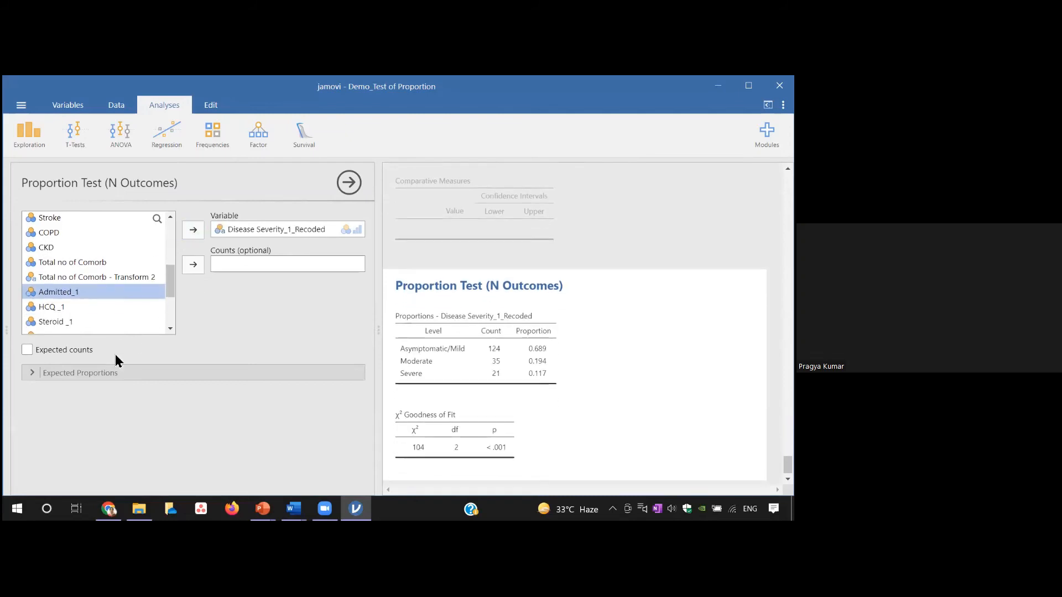
# Step: Show expected counts and set the expected ratios to 70 for Asymptomatic/Mild, 20 for Moderate and 10 for Severe
pyautogui.click(27, 350)
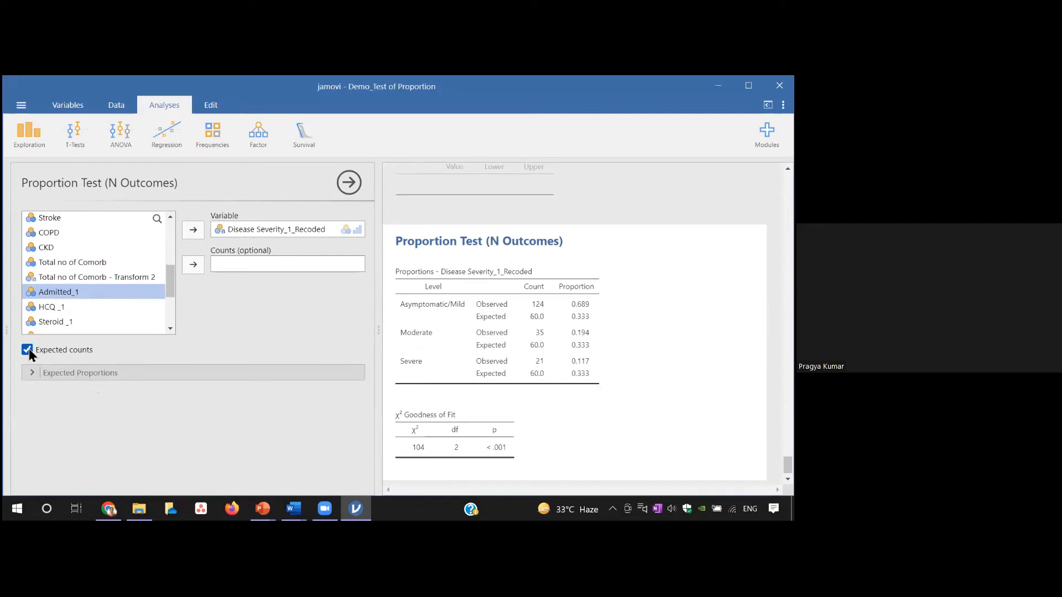
pyautogui.click(60, 374)
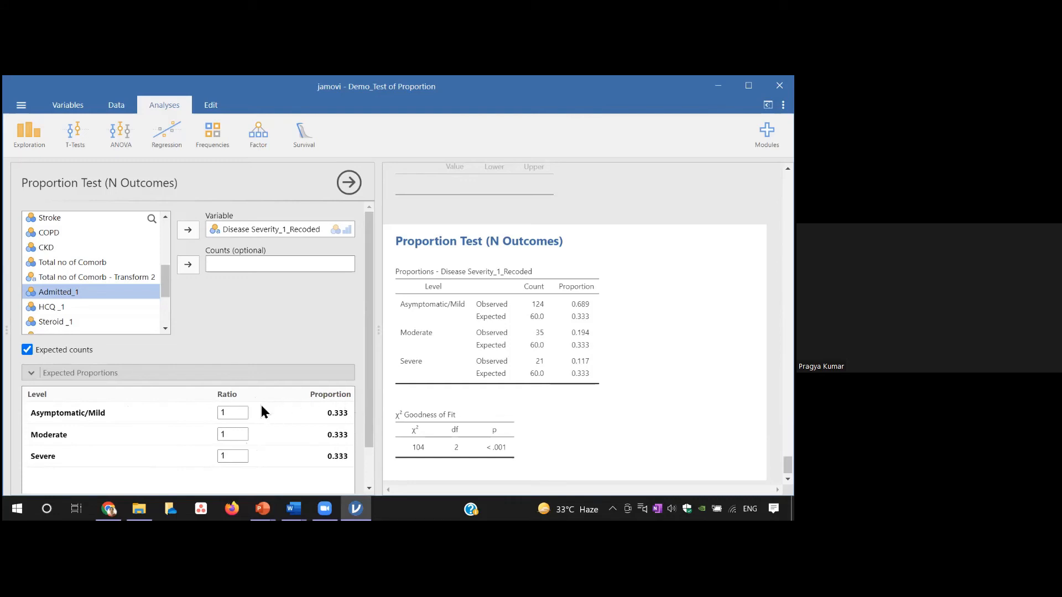
pyautogui.click(233, 415)
pyautogui.write('70')
pyautogui.click(236, 435)
pyautogui.write('20')
pyautogui.click(233, 455)
pyautogui.write('10')
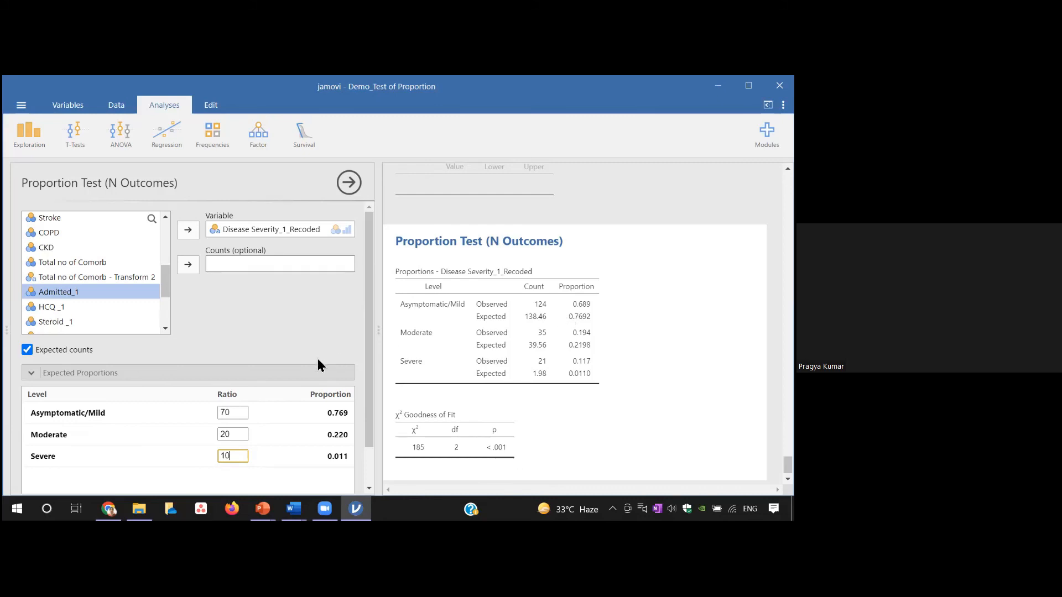
pyautogui.click(181, 361)
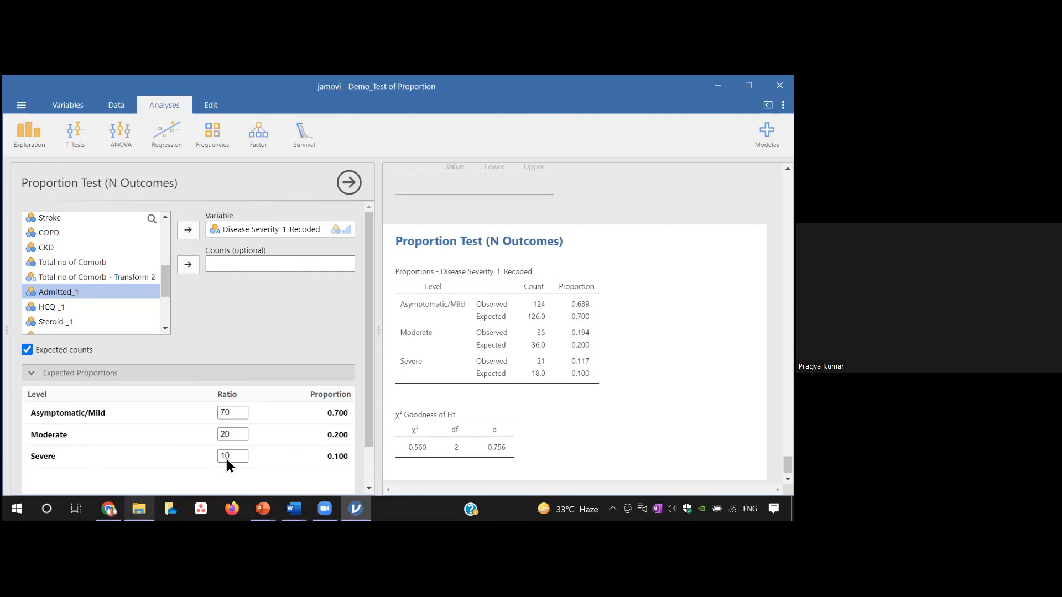
# Step: Open the Question_Table_Intepretation_Chi Square_Jamovi_New document in Word and review its goodness-of-fit question and interpretation template
pyautogui.click(165, 475)
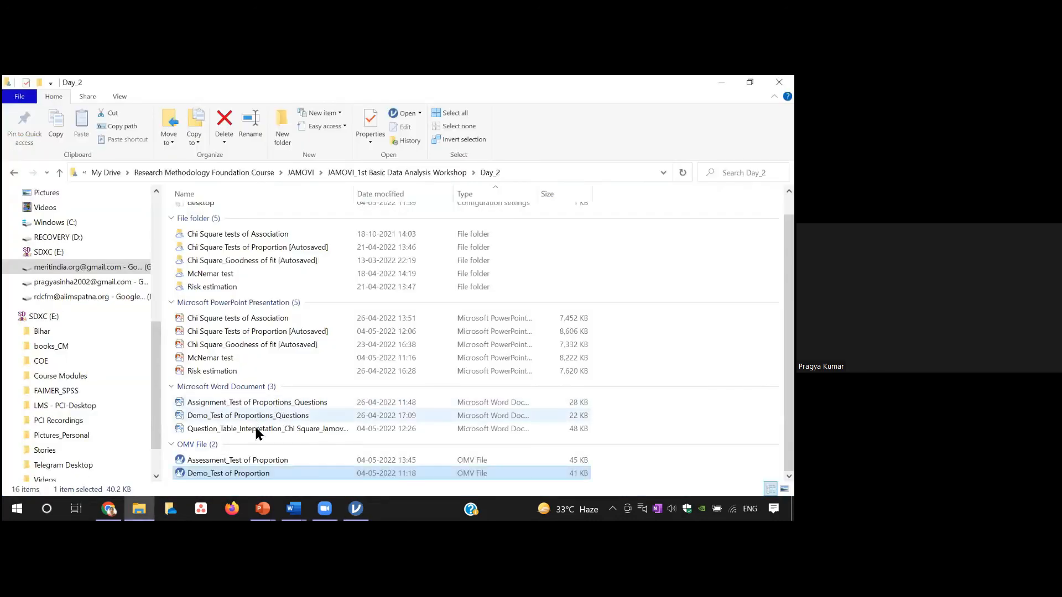
pyautogui.doubleClick(258, 431)
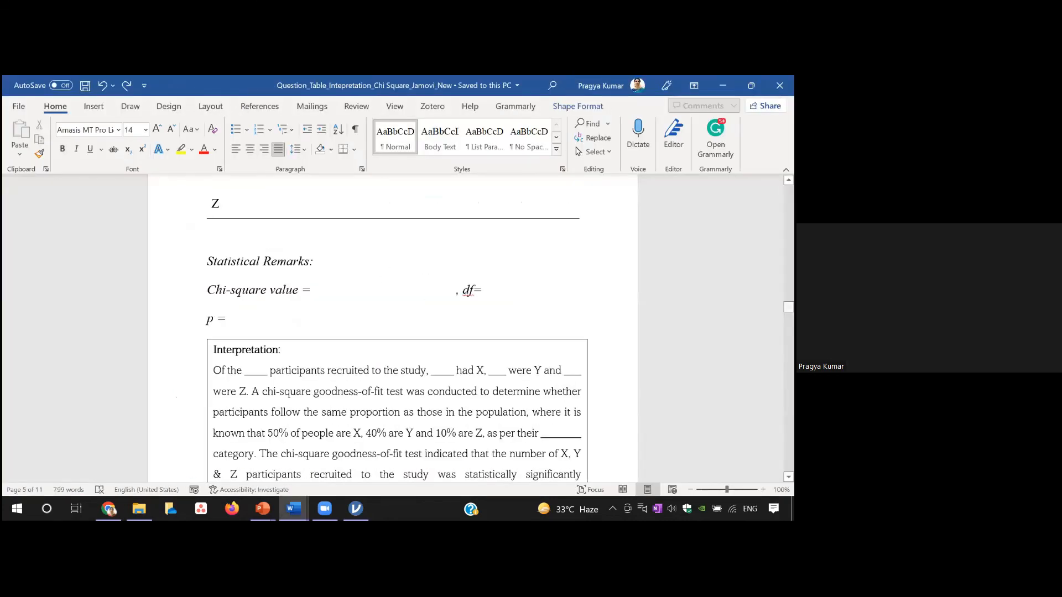
pyautogui.moveTo(788, 307); pyautogui.dragTo(789, 272)
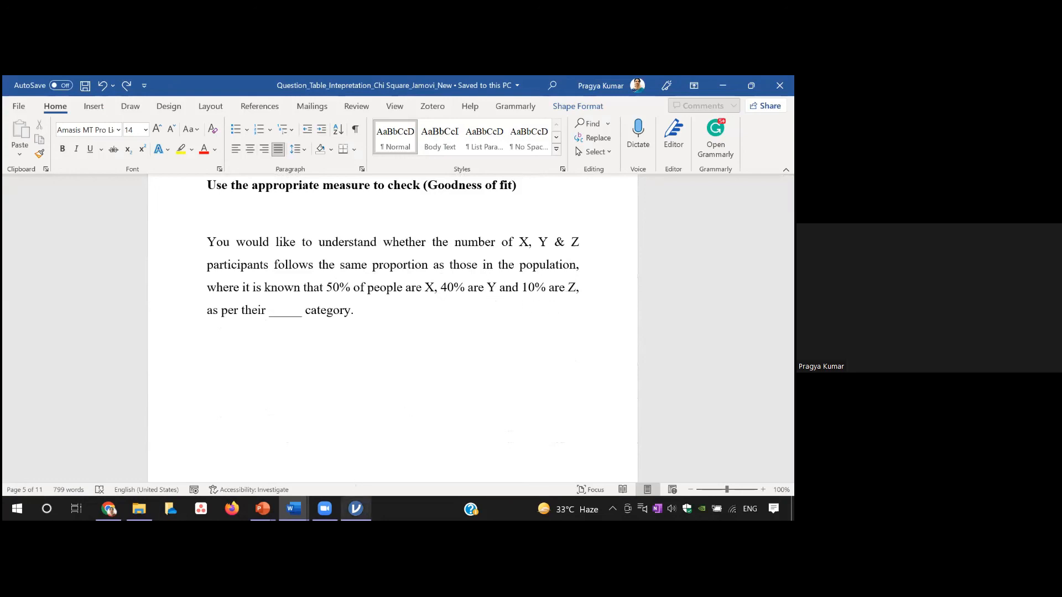
# Step: Return to the Demo_Test of Proportion analysis in jamovi and replace Disease Severity_1_Recoded with Gender as the tested variable
pyautogui.moveTo(356, 508)
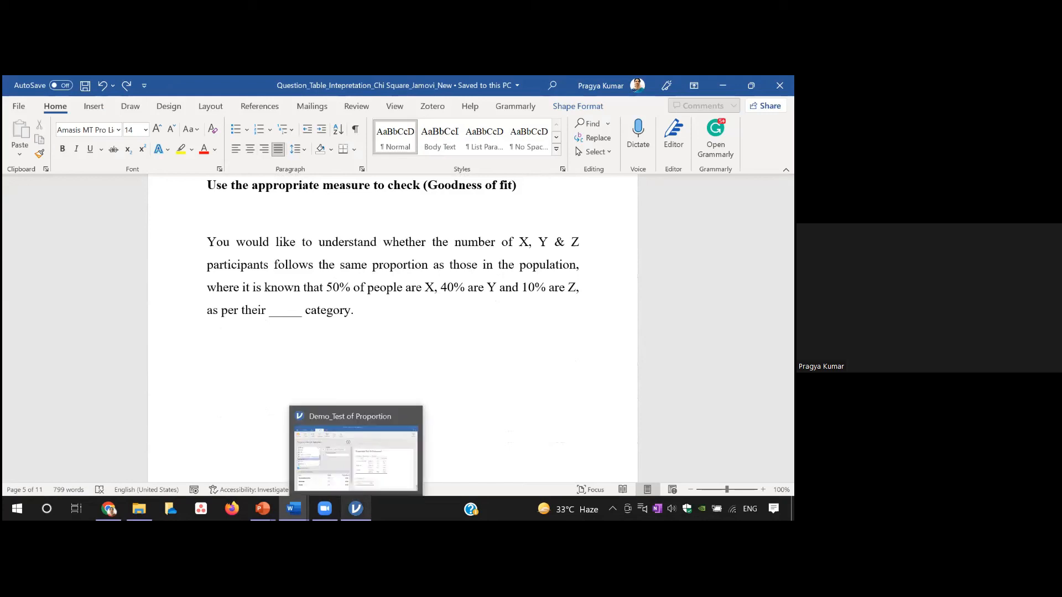
pyautogui.click(385, 467)
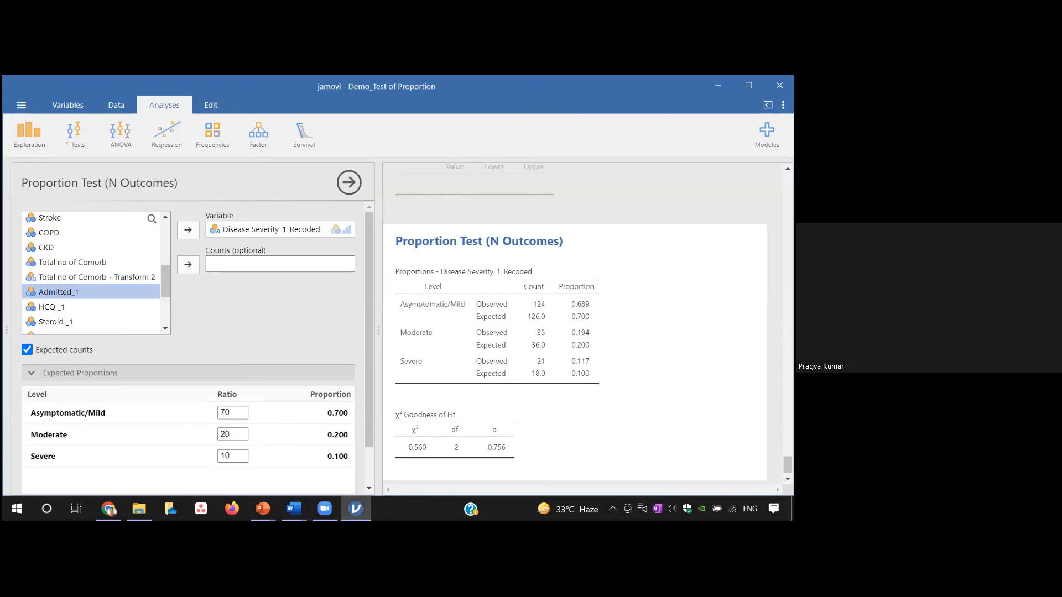
pyautogui.moveTo(787, 464); pyautogui.dragTo(787, 464)
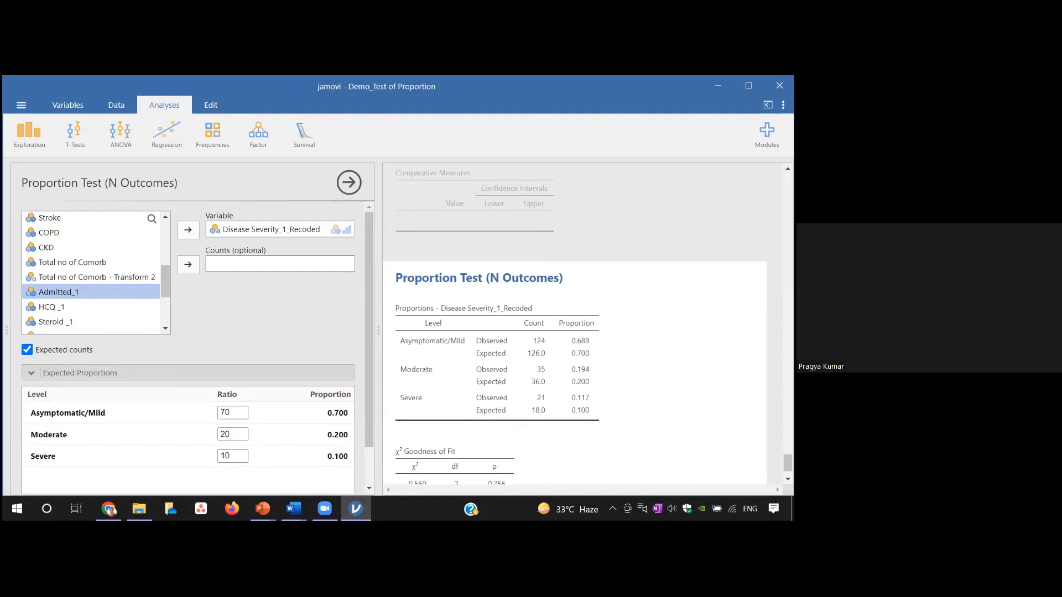
pyautogui.click(311, 231)
pyautogui.click(191, 229)
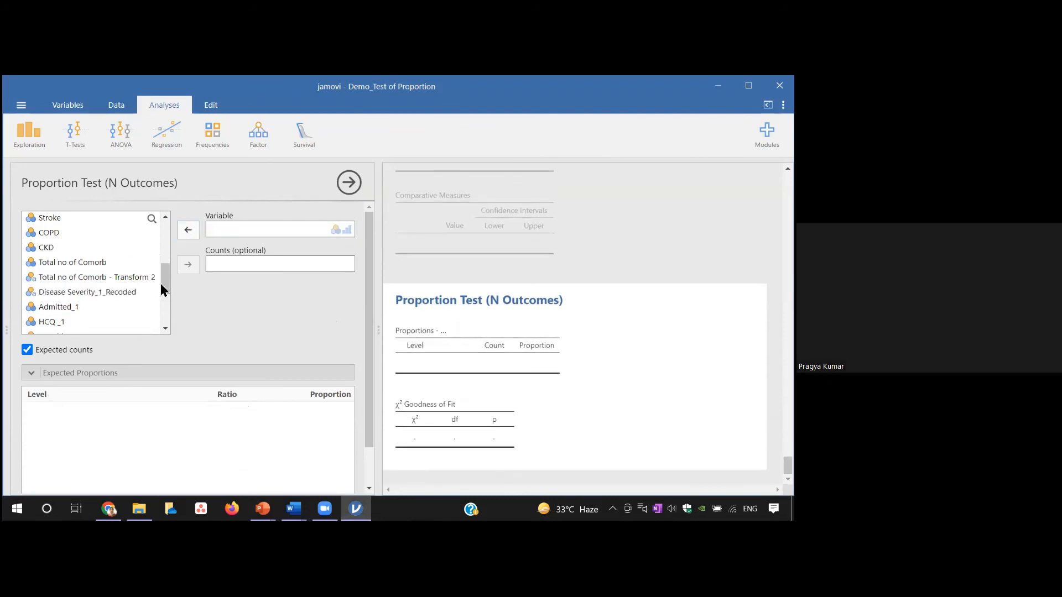
pyautogui.moveTo(166, 280); pyautogui.dragTo(168, 229)
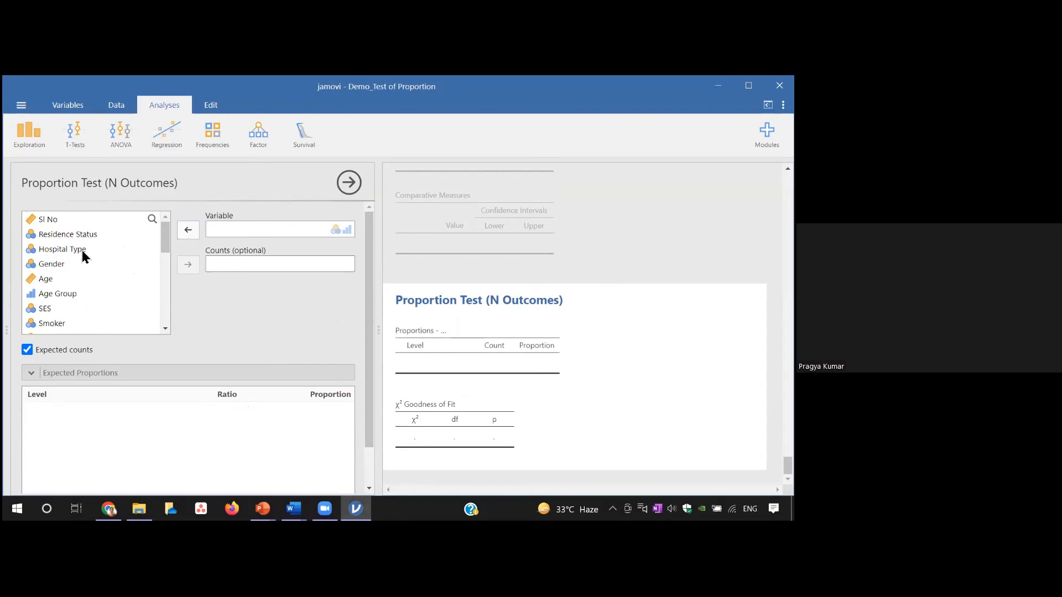
pyautogui.click(74, 268)
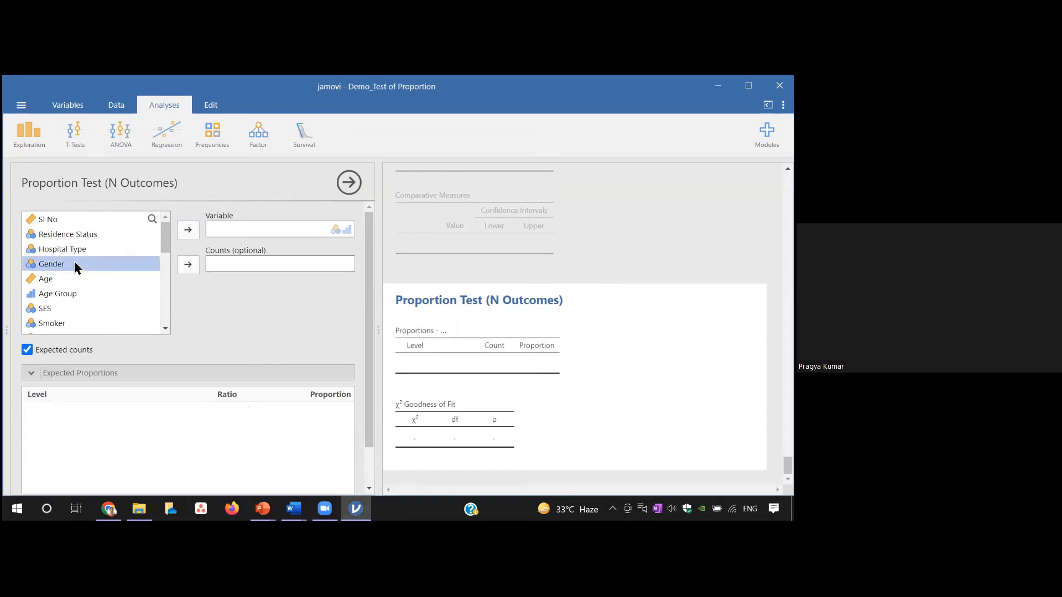
pyautogui.click(188, 230)
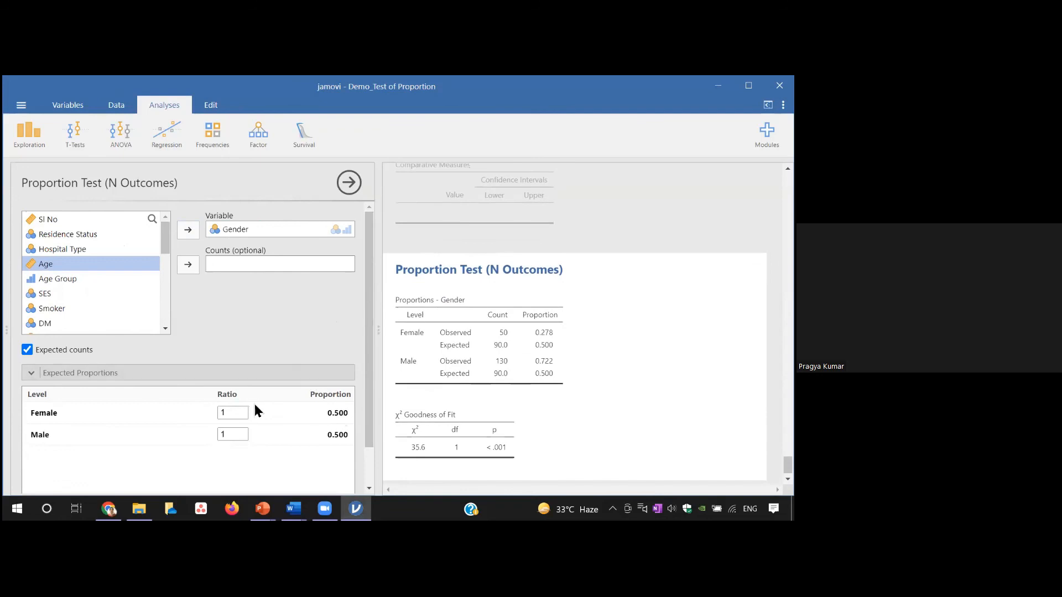
# Step: Set the expected ratios for Gender to 40 for Female and 60 for Male
pyautogui.click(228, 416)
pyautogui.write('40')
pyautogui.click(233, 435)
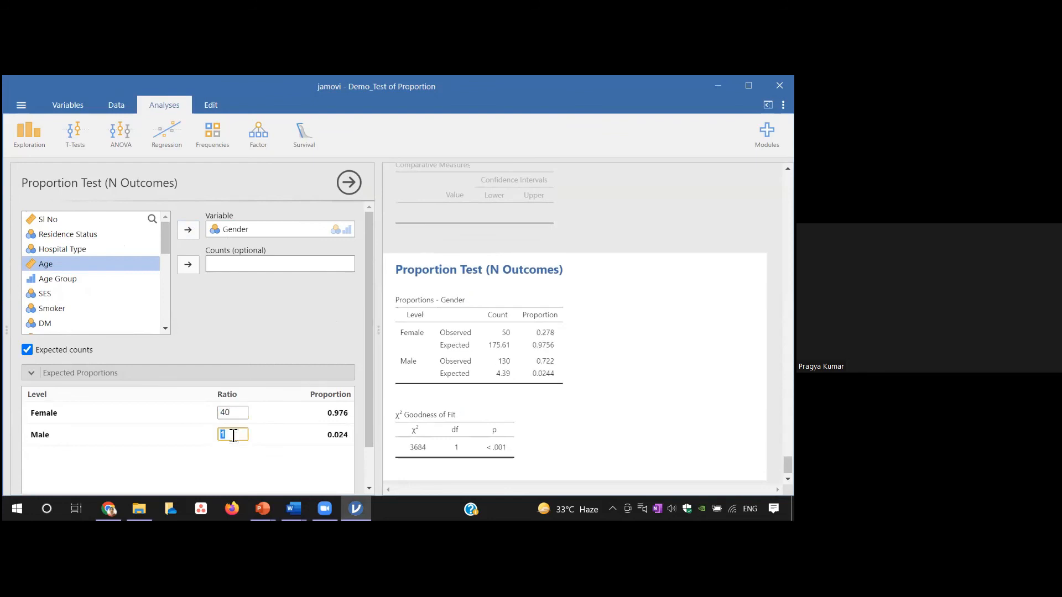
pyautogui.write('60')
pyautogui.scroll(-1, 513, 462)
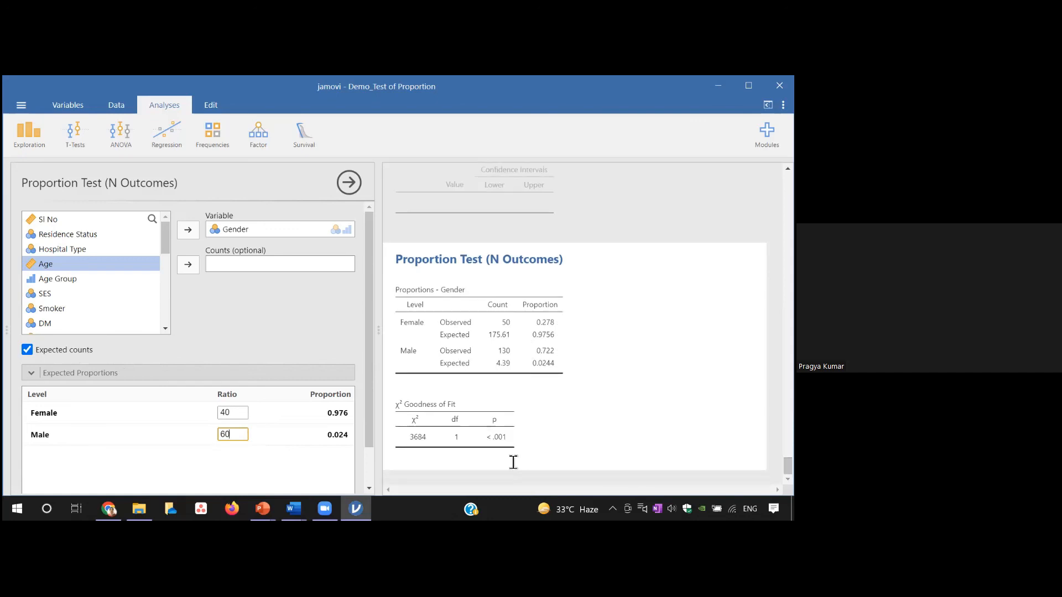